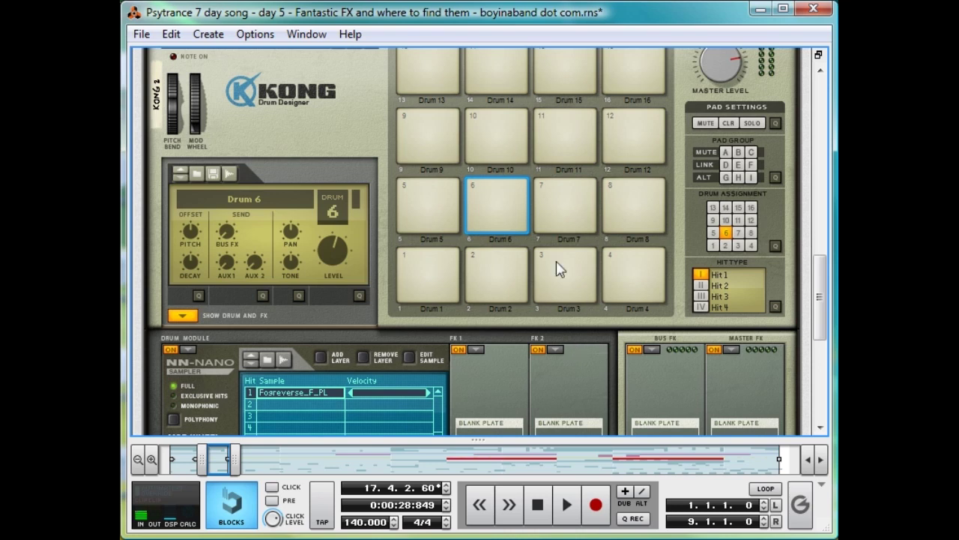
- Create Spider Audio 1 from the mixer's Create menu and move it between the Mastering Suite combinator and the mixer
scroll(499, 303, up, 15)
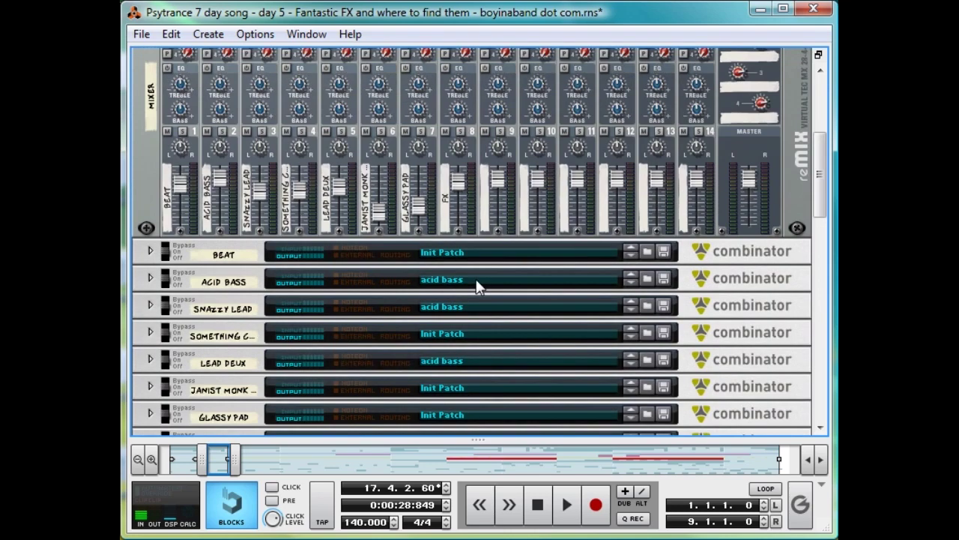
scroll(477, 287, down, 3)
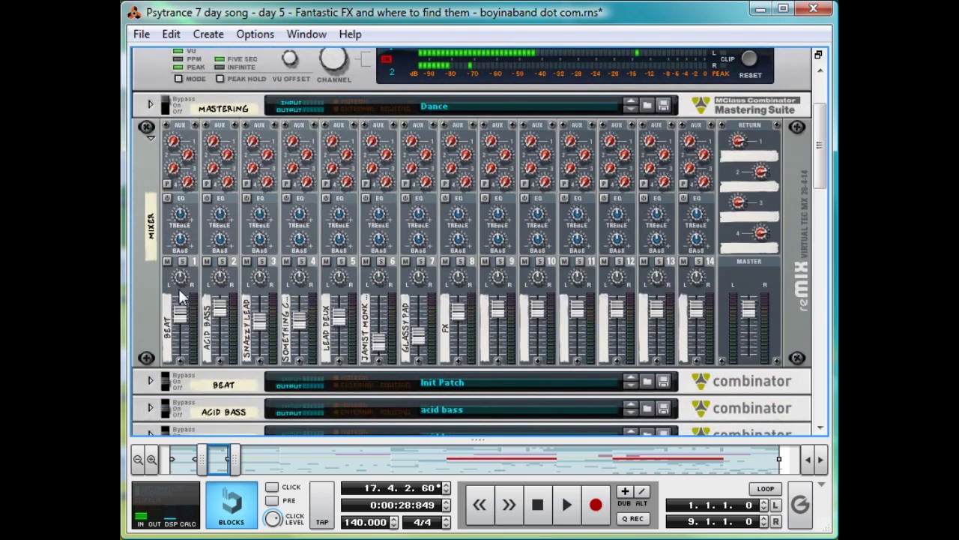
click(146, 298)
right_click(153, 164)
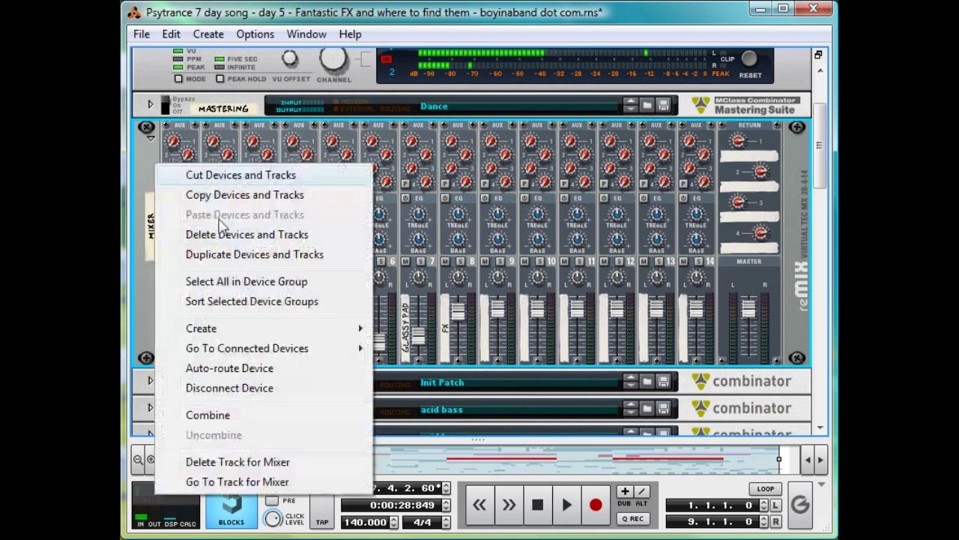
mouse_move(290, 330)
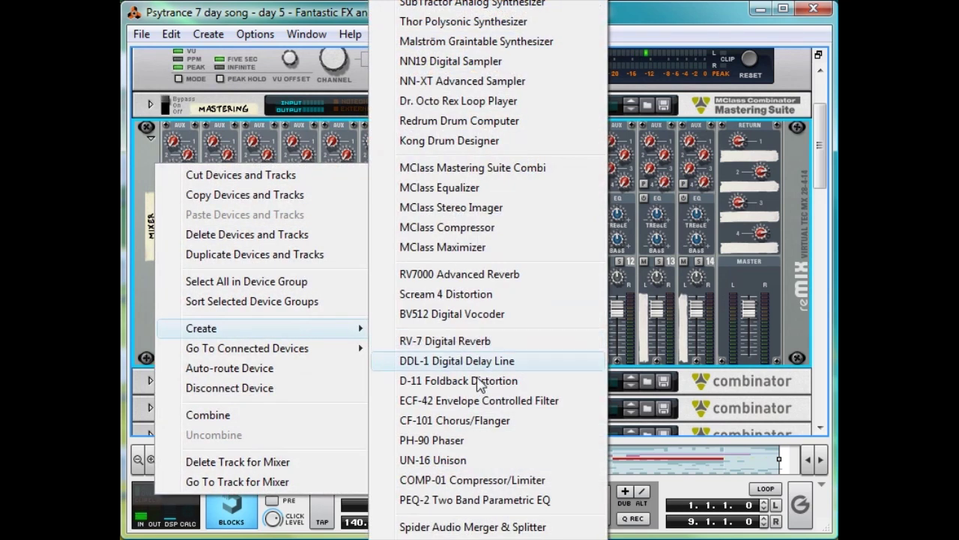
click(487, 528)
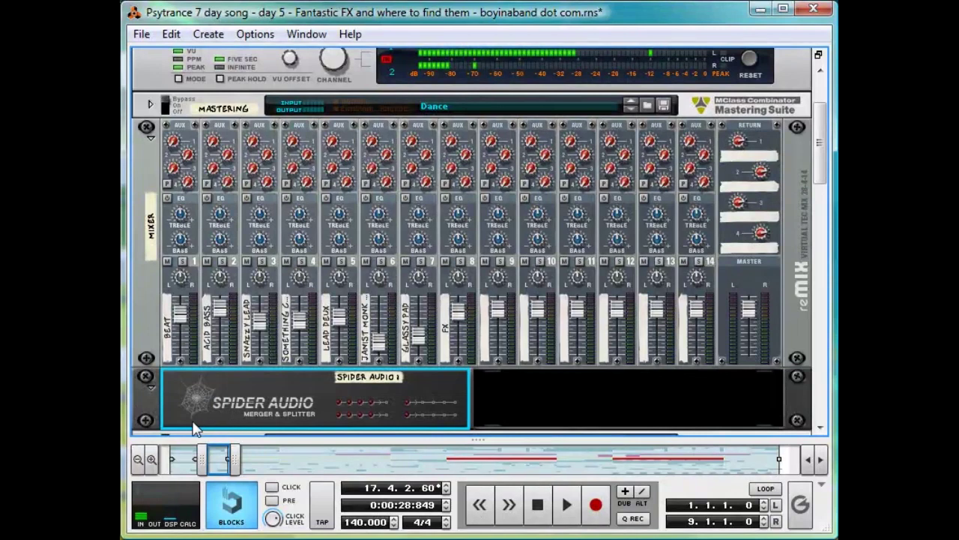
drag(145, 422, 218, 235)
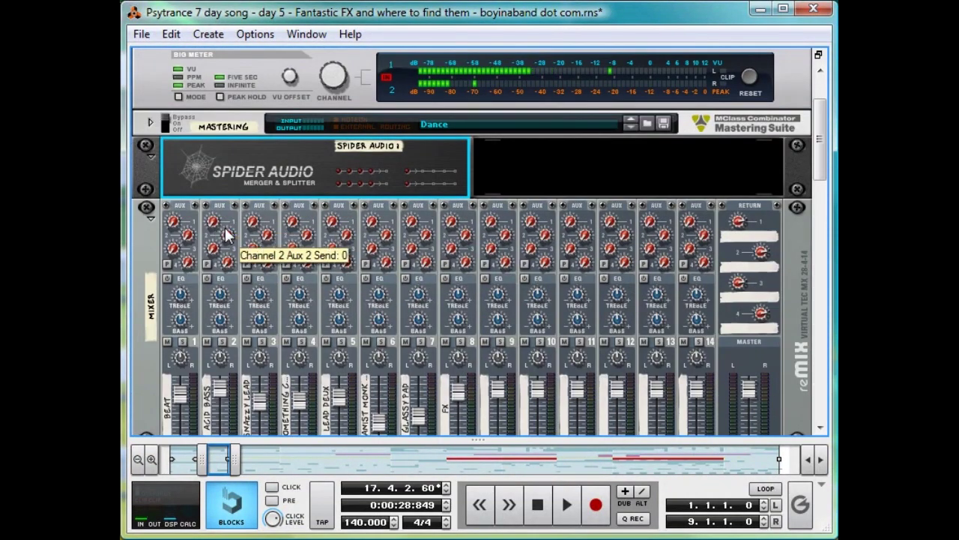
- On the rack's back, reconnect the mixer's Master Out into the Spider Audio inputs
key(Tab)
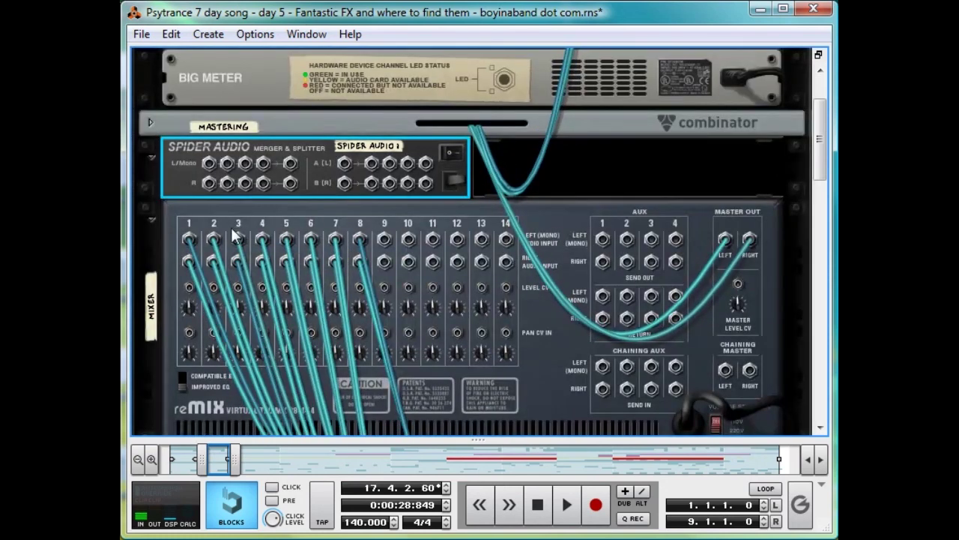
scroll(231, 227, up, 2)
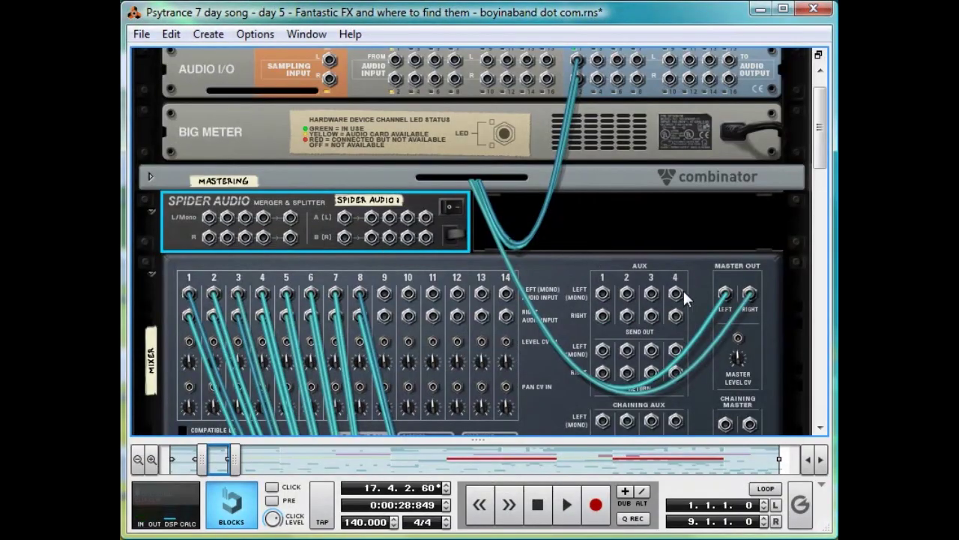
drag(724, 293, 733, 258)
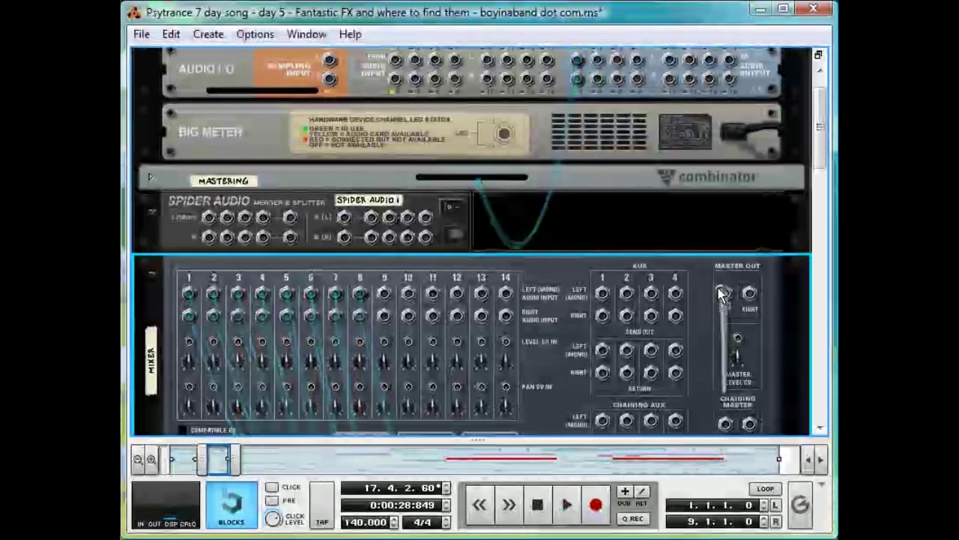
drag(732, 290, 344, 218)
- Cable Spider split output 1 to the Mastering combinator input and split output 2 to the sampling input
click(142, 177)
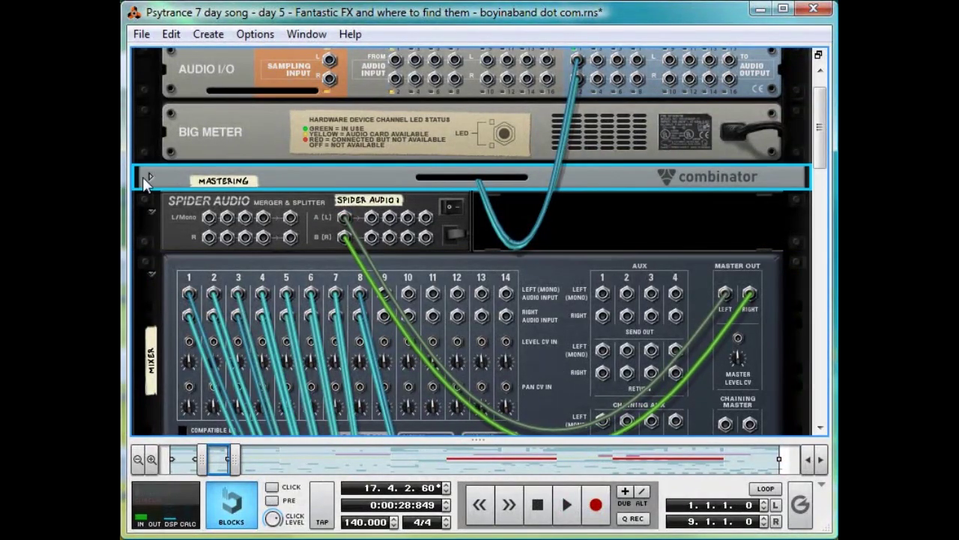
click(147, 175)
click(171, 152)
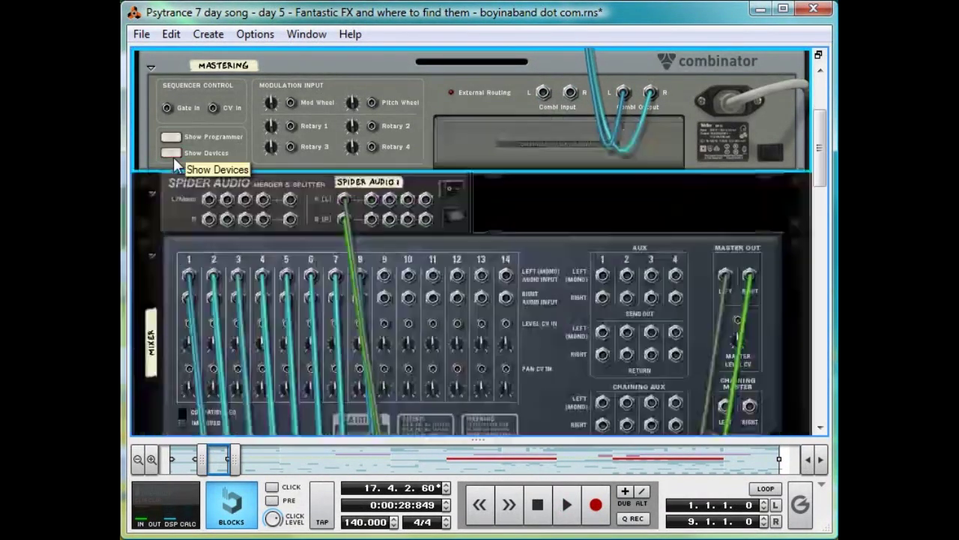
drag(372, 202, 544, 93)
scroll(489, 218, up, 4)
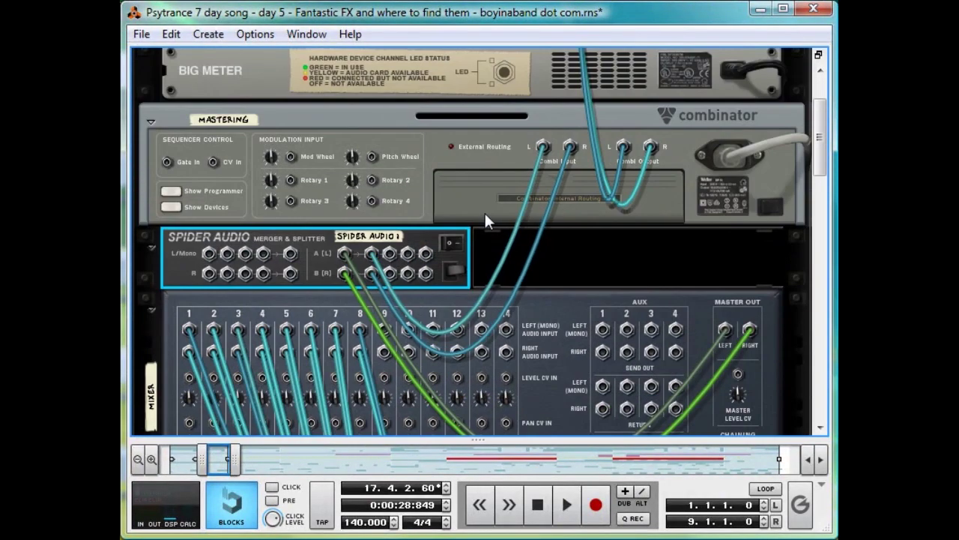
drag(391, 353, 331, 100)
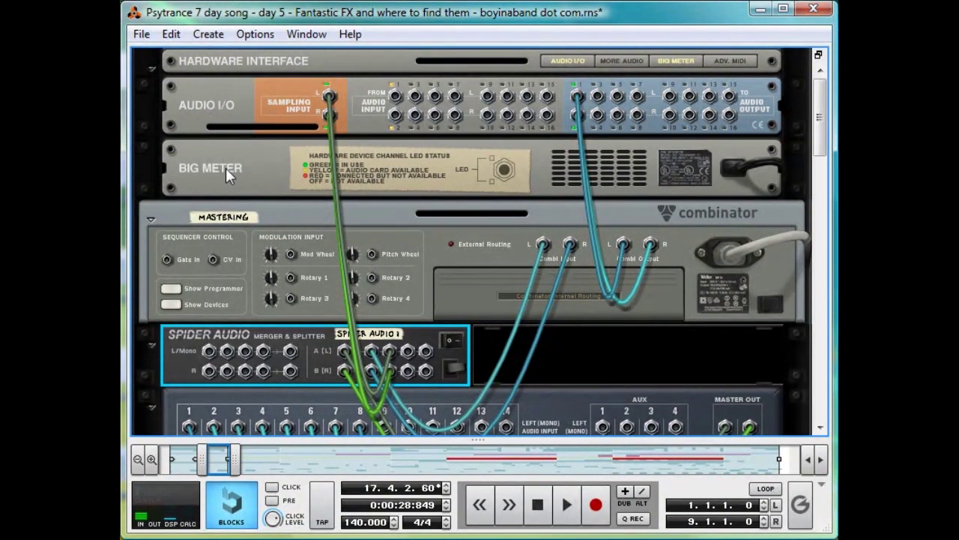
- Flip the rack back to its front panels and scroll down to Kong 2
key(Tab)
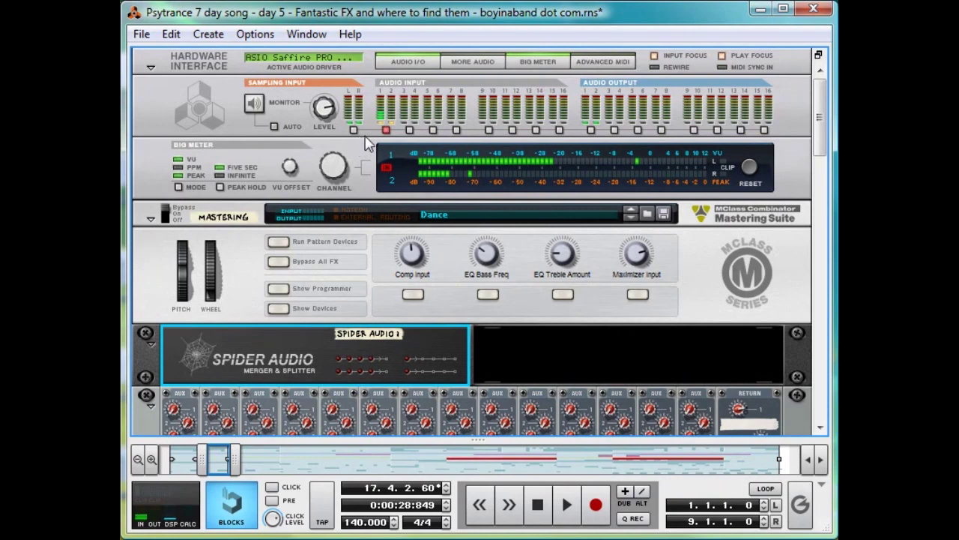
scroll(408, 161, down, 15)
scroll(418, 172, down, 4)
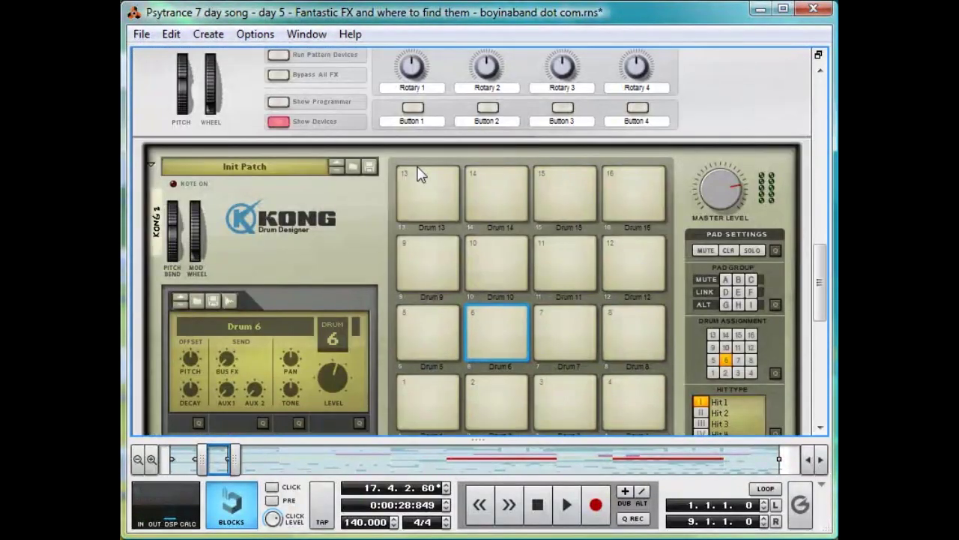
scroll(423, 164, down, 2)
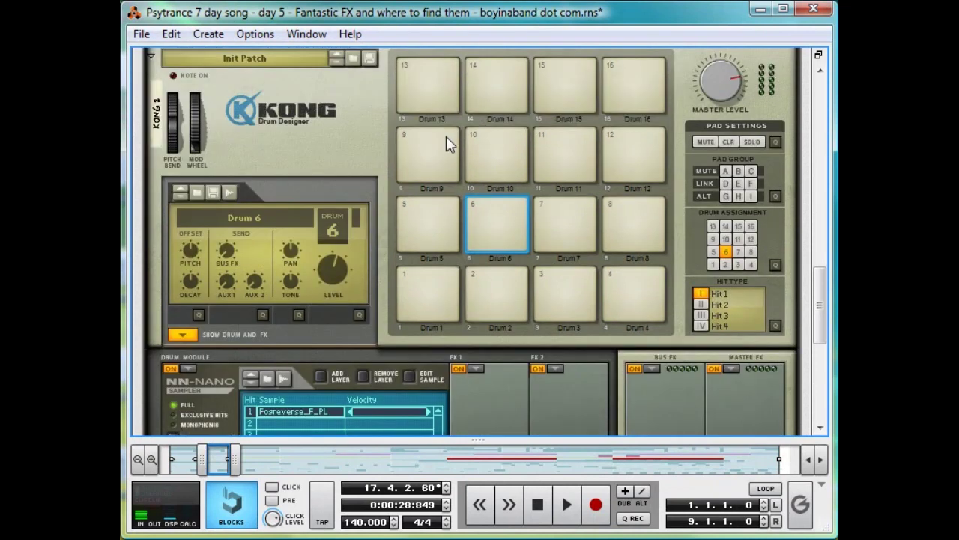
scroll(457, 150, down, 2)
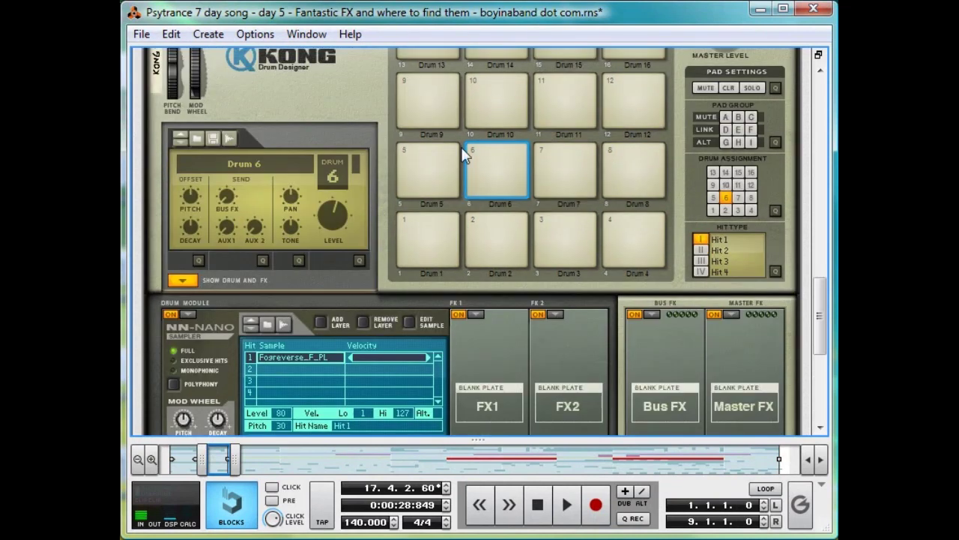
- Load an NN-Nano Sampler module into Kong's empty pad 12
click(631, 99)
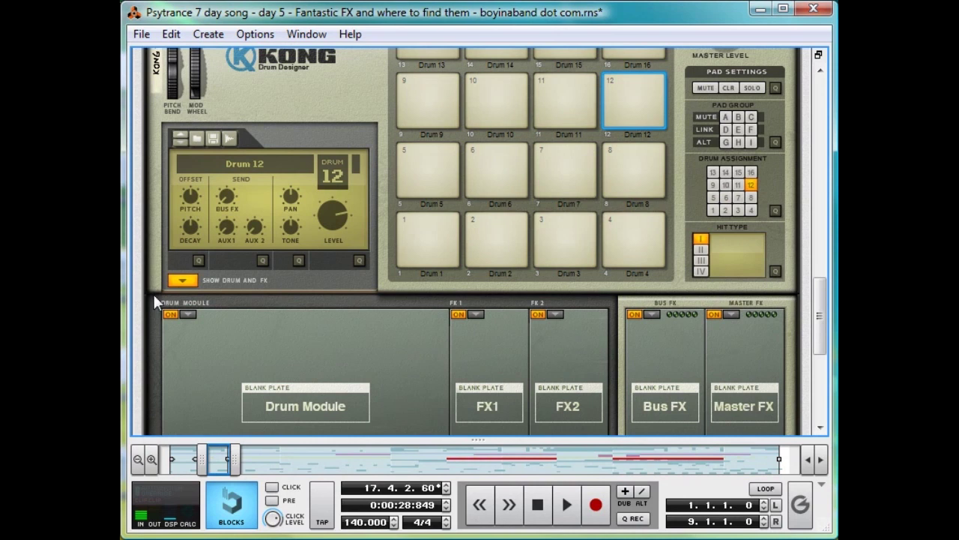
click(188, 314)
click(231, 357)
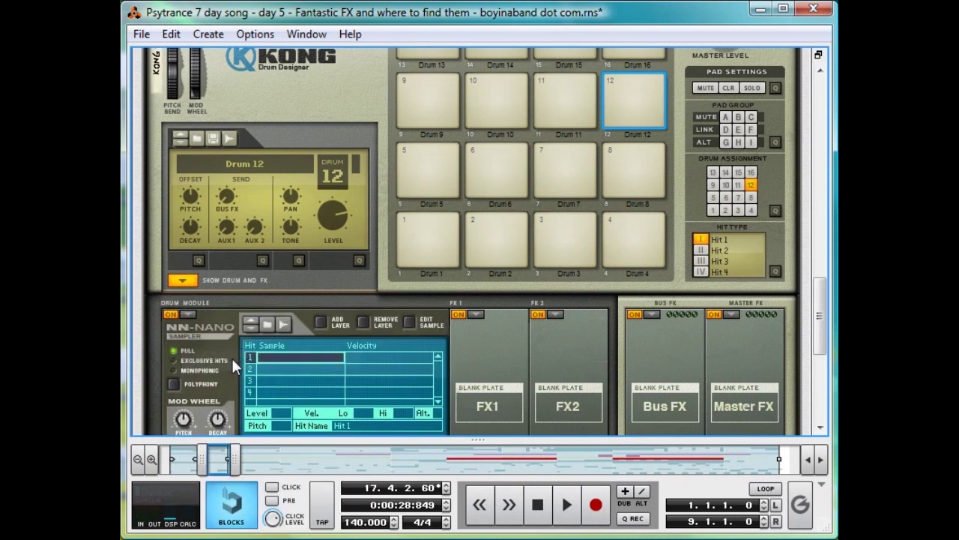
scroll(236, 356, down, 2)
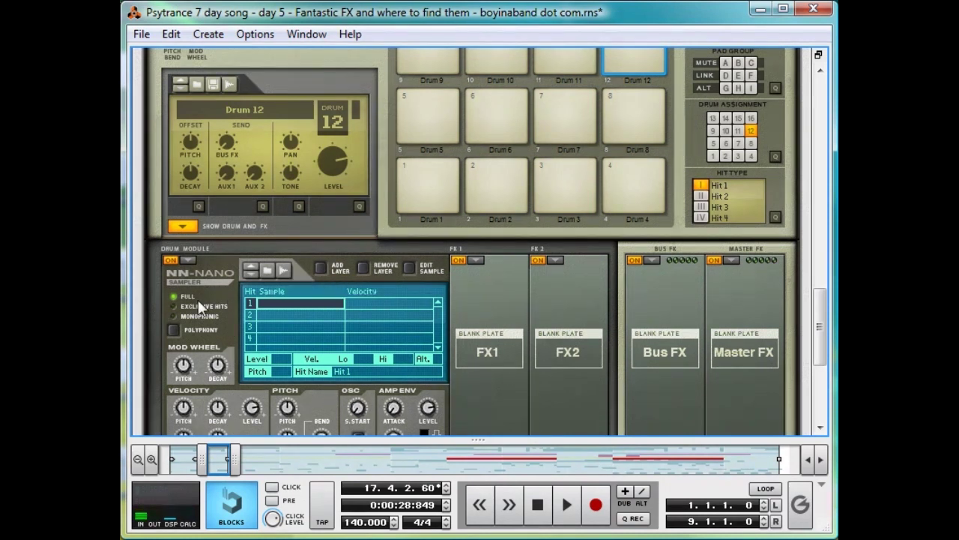
scroll(270, 285, down, 2)
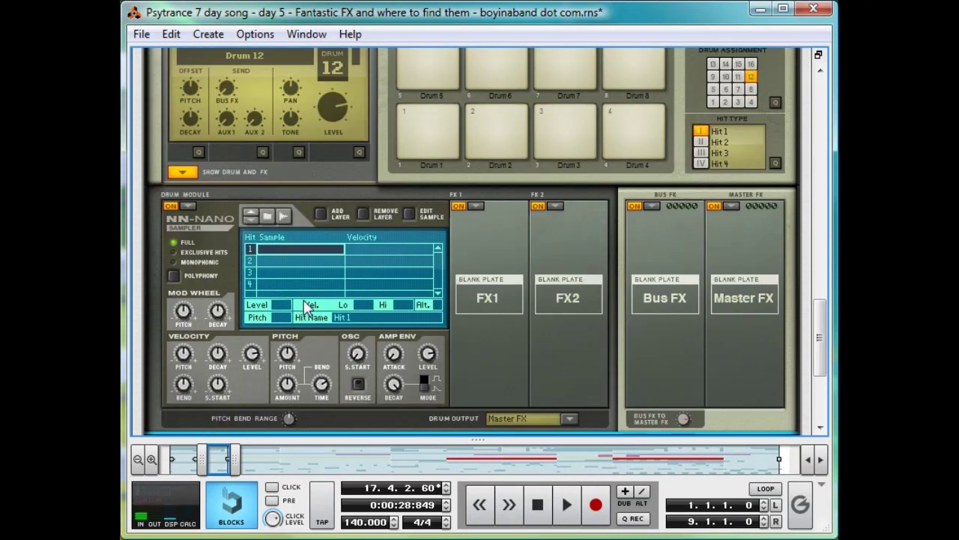
- Reset pad 3's pitch from -1,200 to 0 cents, then reselect the empty Drum 12 pad
click(538, 144)
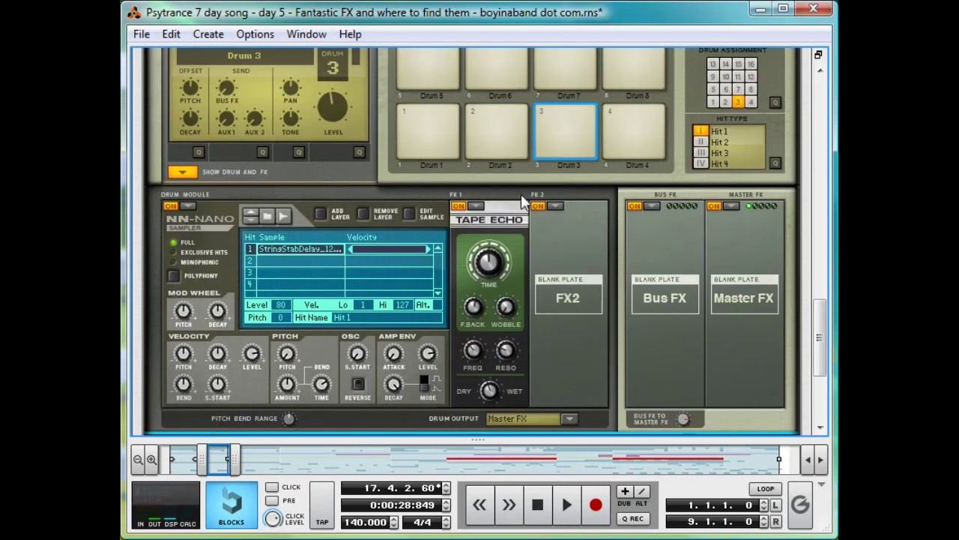
ctrl+click(290, 359)
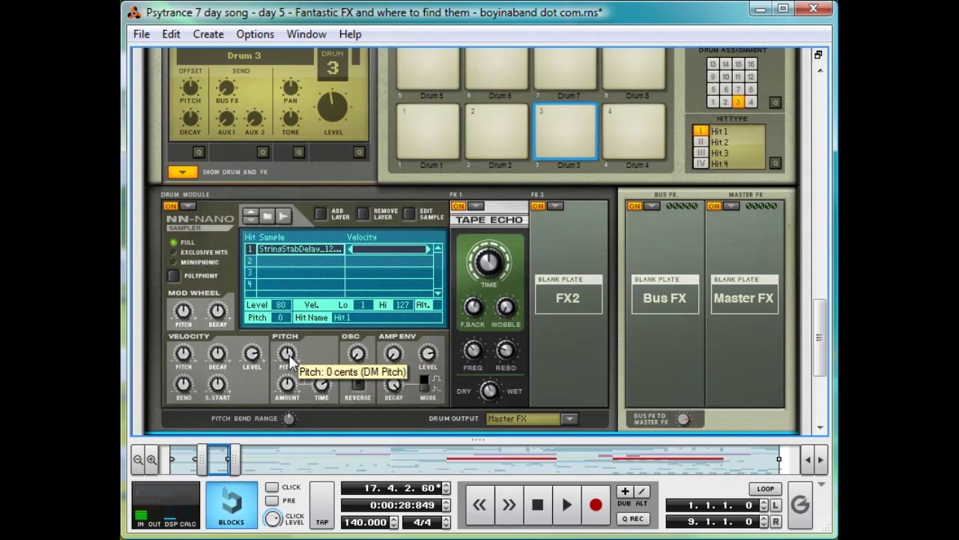
scroll(324, 315, up, 2)
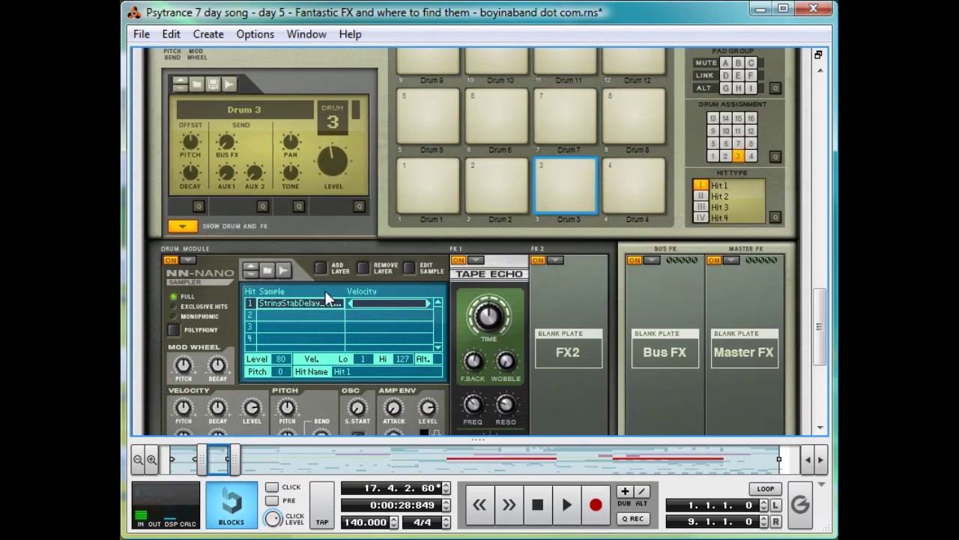
scroll(330, 287, up, 3)
click(547, 172)
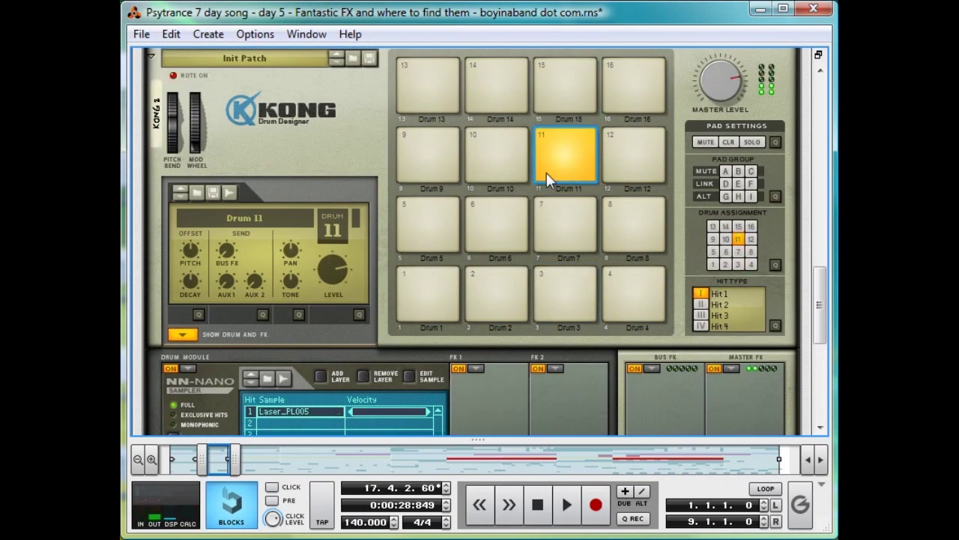
click(623, 152)
scroll(498, 255, down, 2)
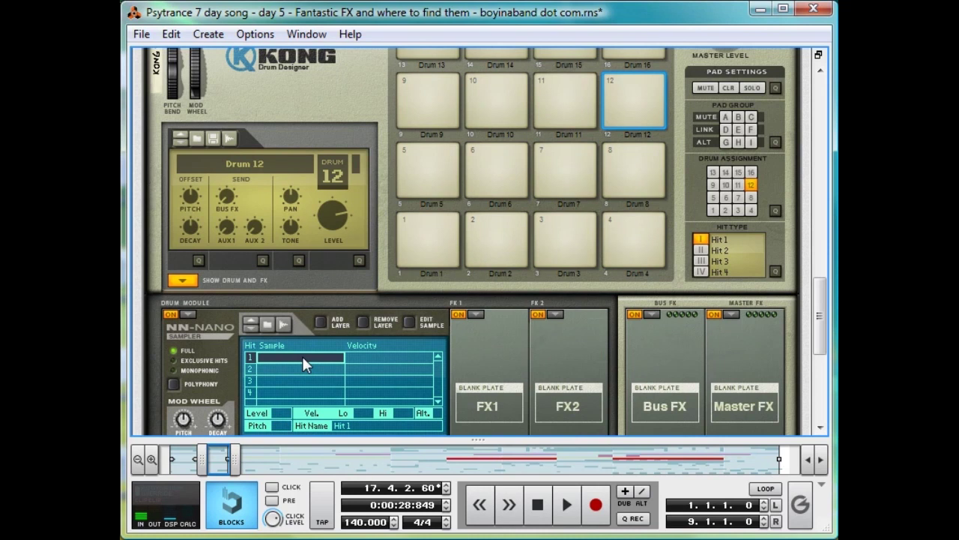
- Record about 10 seconds of new audio into Drum 12 as Sample 1 and open it in Edit Sample
click(283, 320)
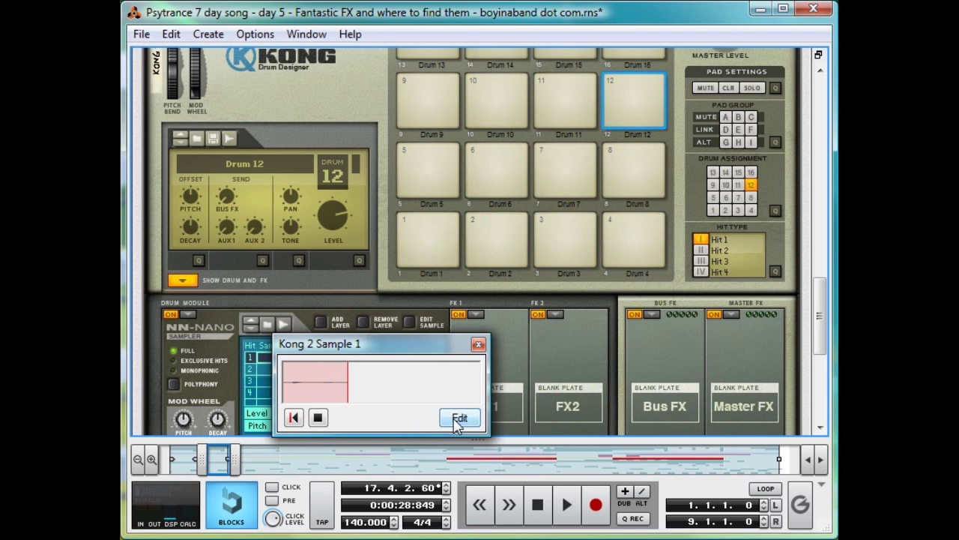
click(457, 420)
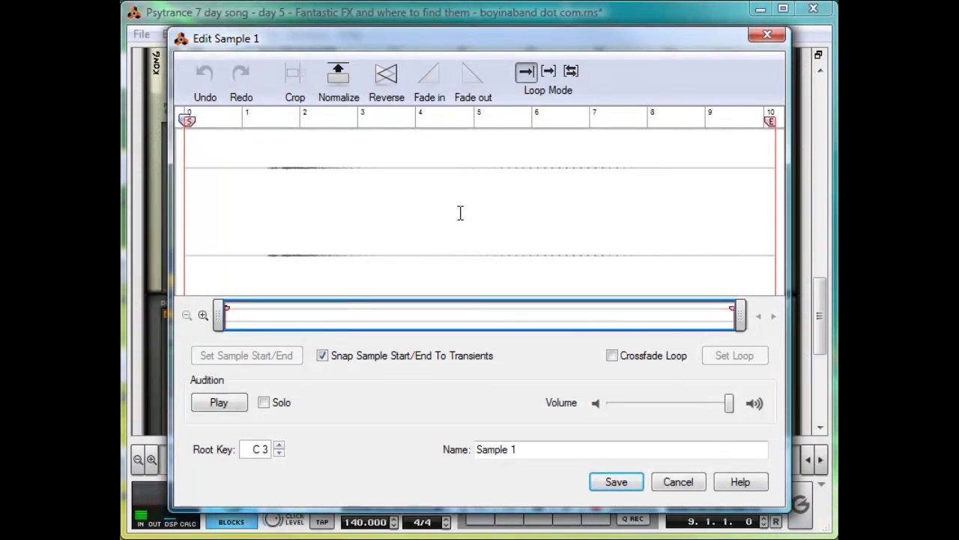
- Normalize the sample, then audition it reversed and restore its original direction
click(347, 78)
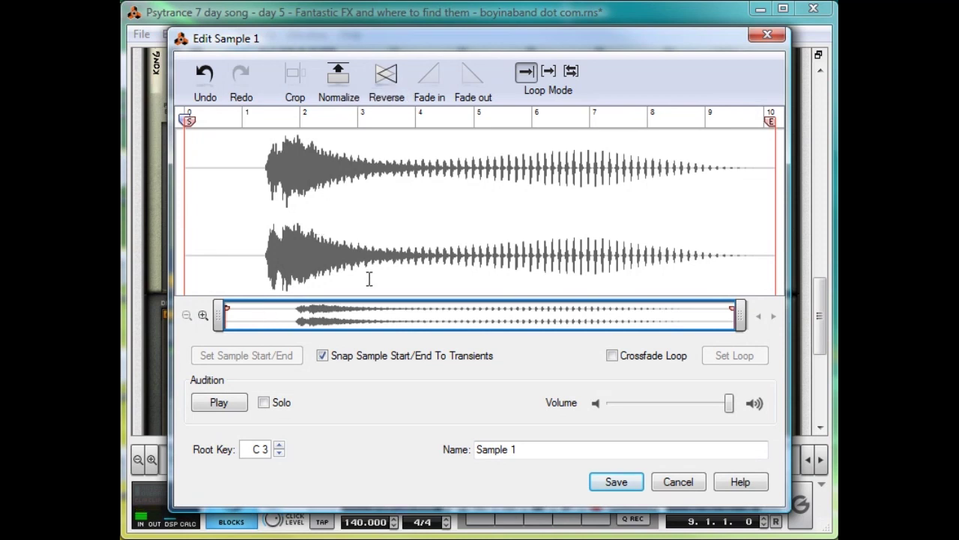
click(387, 76)
click(330, 117)
drag(330, 118, 383, 82)
click(383, 83)
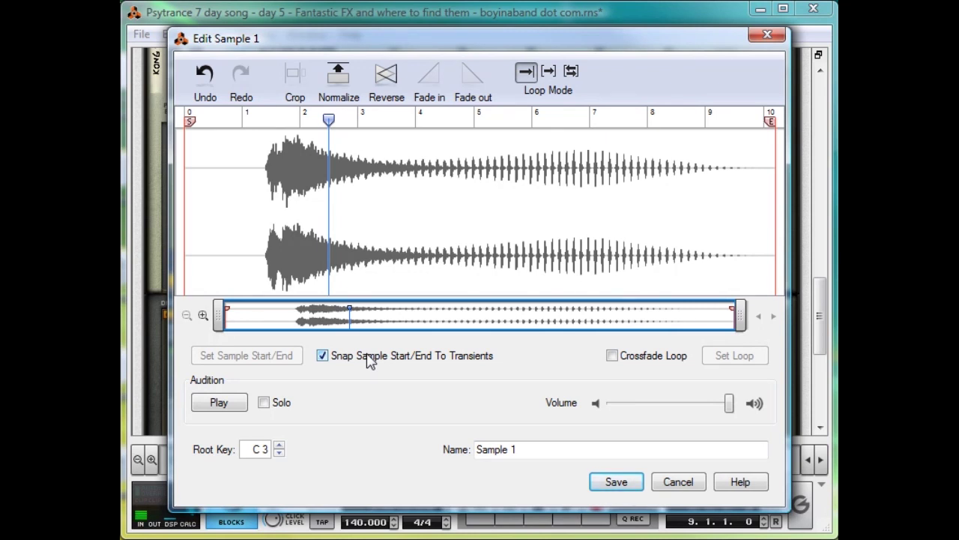
- Move the sample start marker to about 4.2 and the end marker to about 9.8
mouse_move(190, 121)
mouse_down()
mouse_move(476, 140)
mouse_move(431, 127)
mouse_move(473, 142)
mouse_move(459, 122)
mouse_move(420, 124)
mouse_up()
click(323, 355)
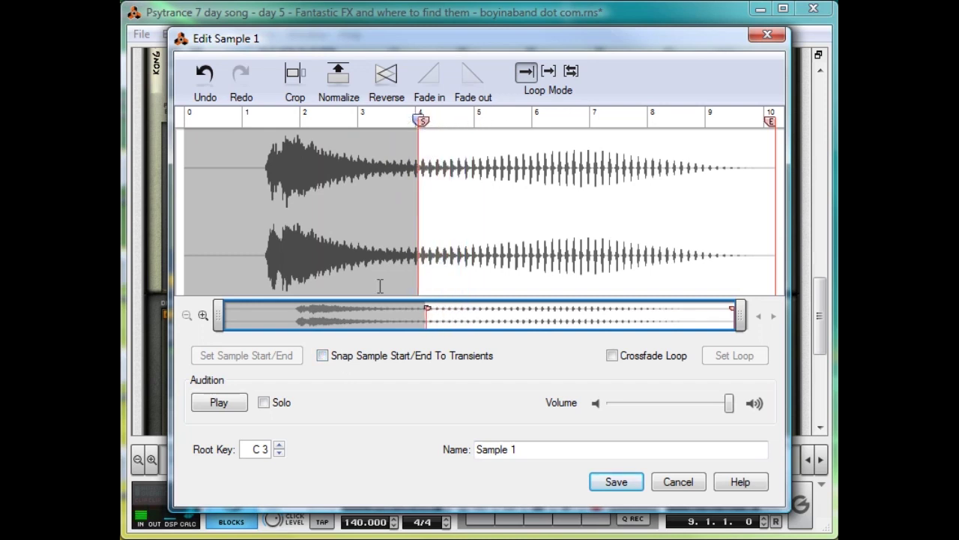
click(333, 358)
mouse_move(424, 122)
mouse_down()
mouse_move(466, 124)
mouse_move(442, 126)
mouse_up()
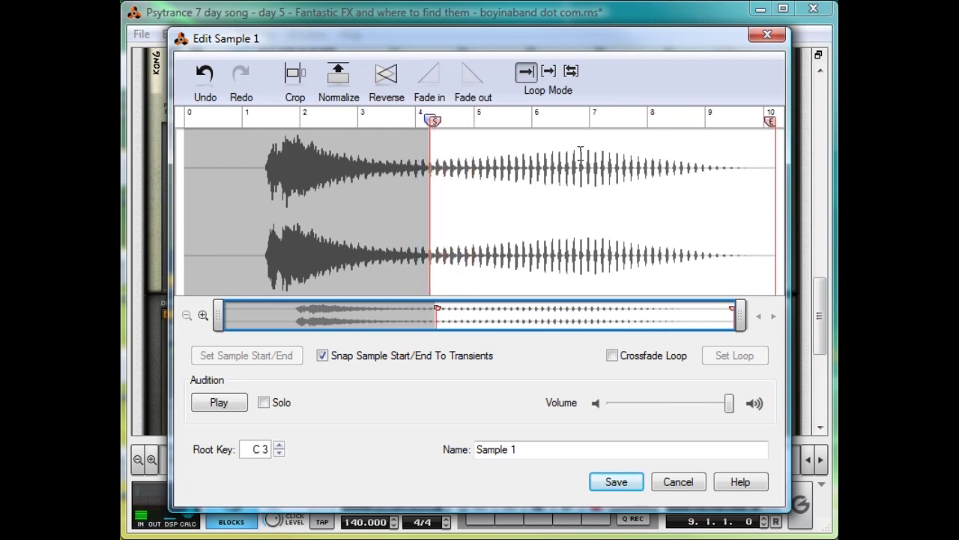
drag(772, 127, 759, 133)
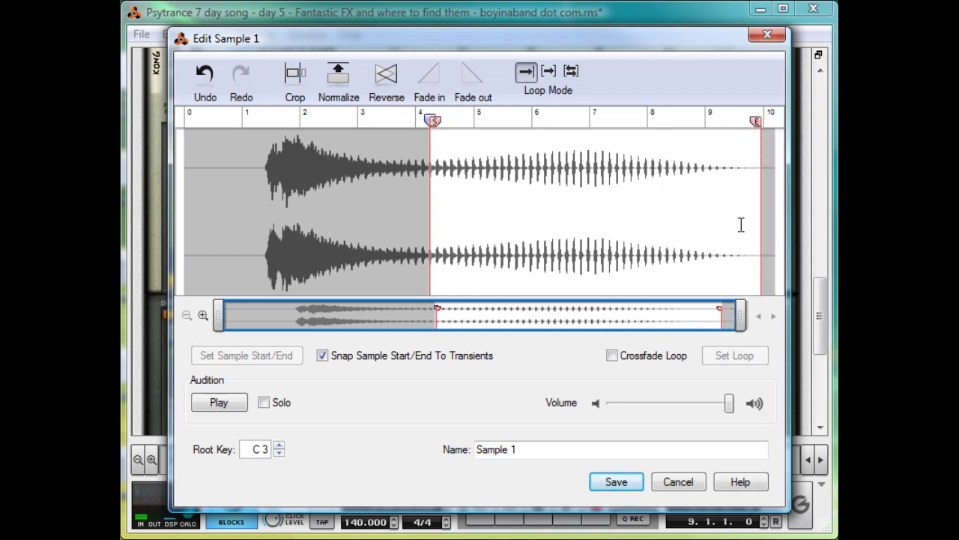
- Crop the sample to its start–end region, normalize it again and audition it
click(297, 81)
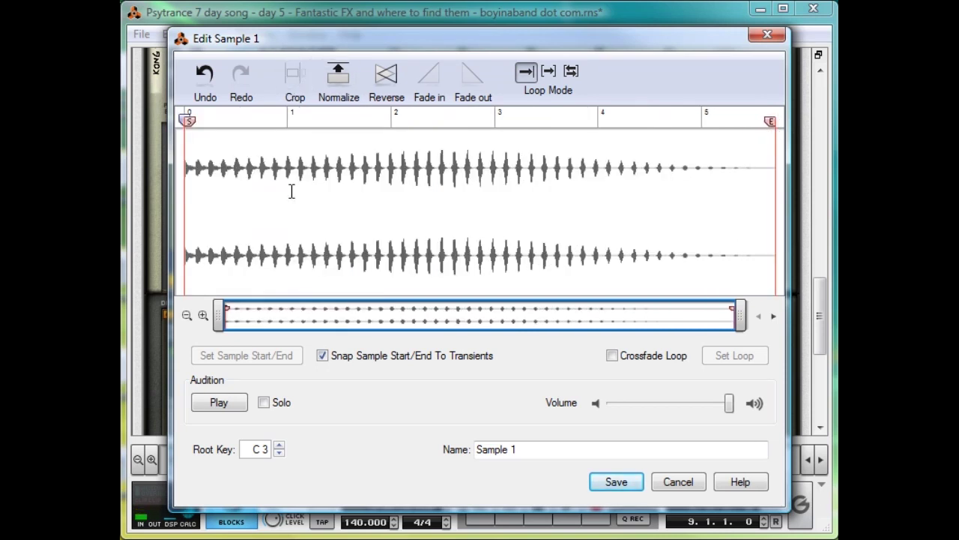
click(338, 75)
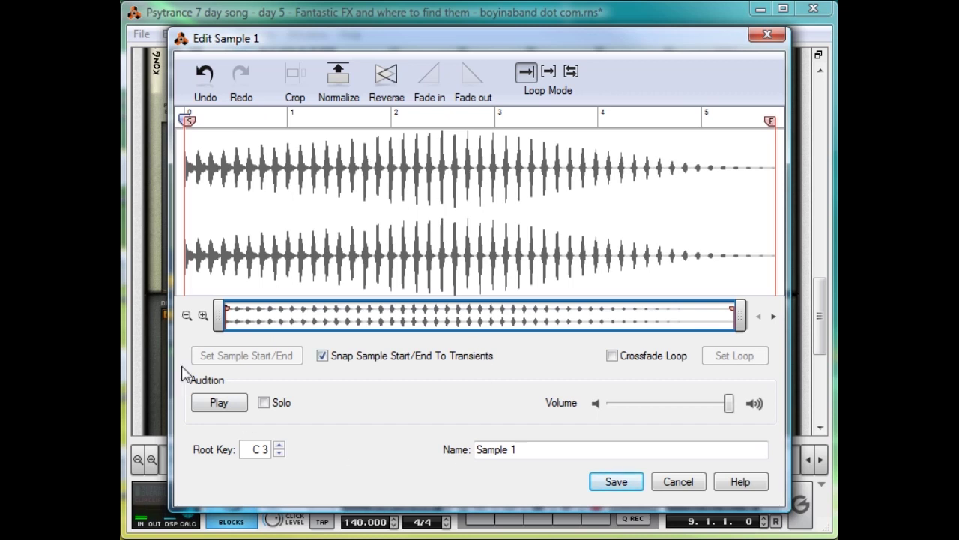
click(232, 408)
- Rename the sample from 'Sample 1' to 'Shiny New Sample' and save it
click(550, 454)
drag(525, 450, 410, 440)
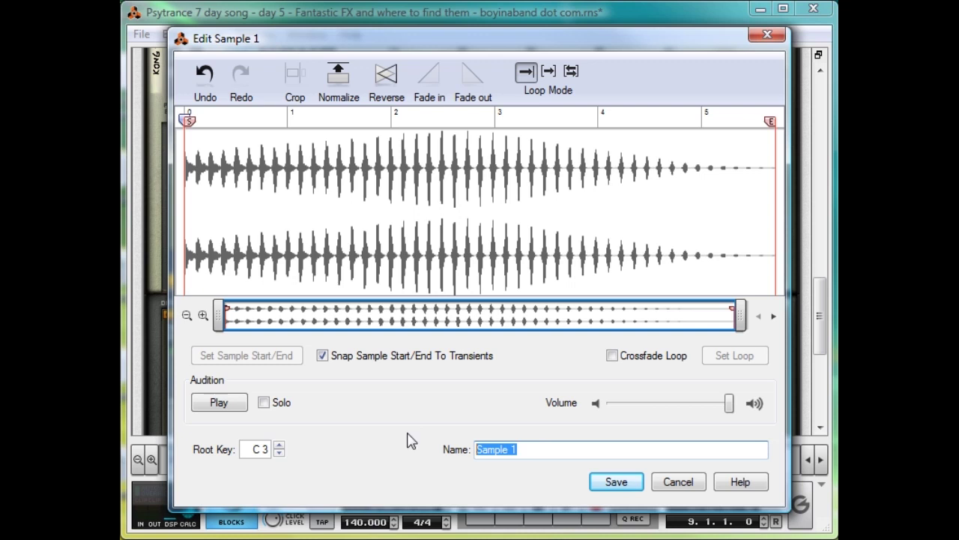
text(Shiny New S)
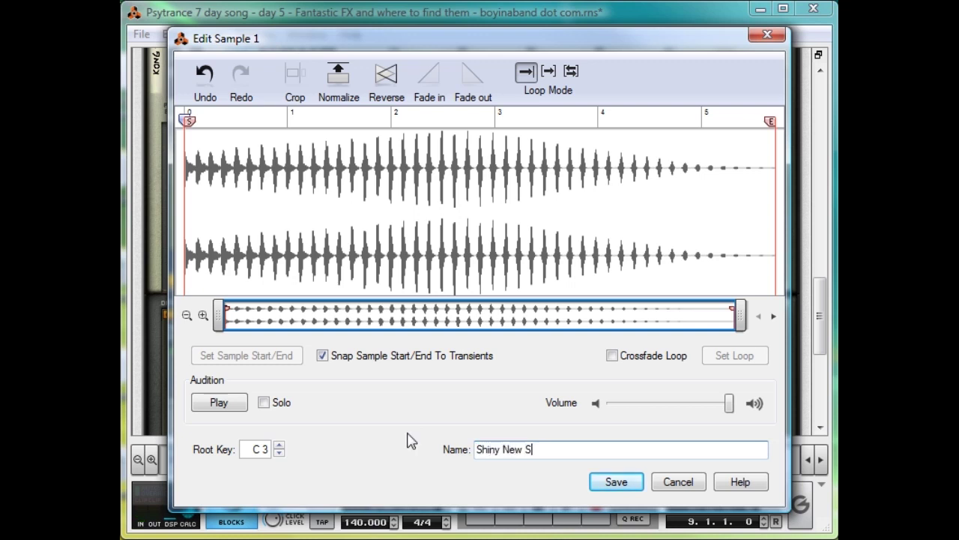
text(ample)
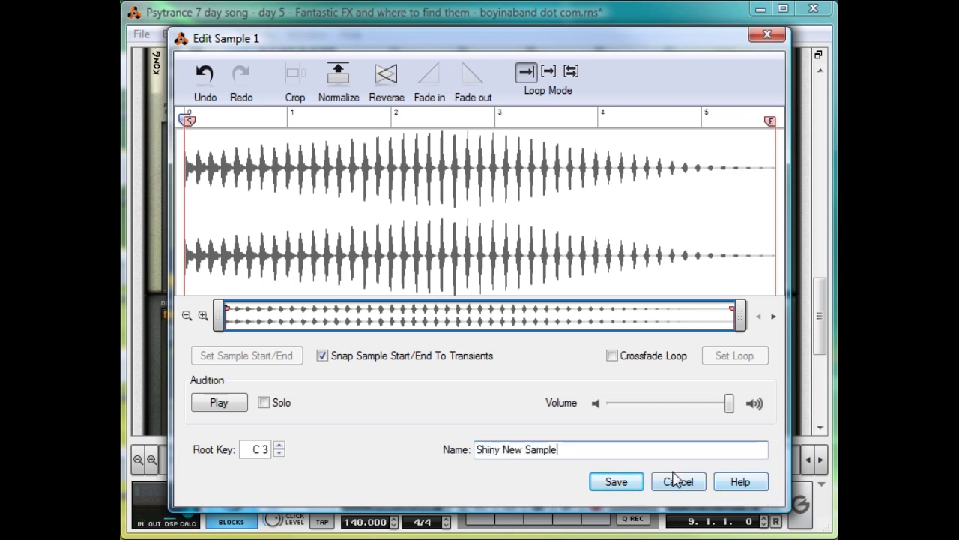
click(616, 481)
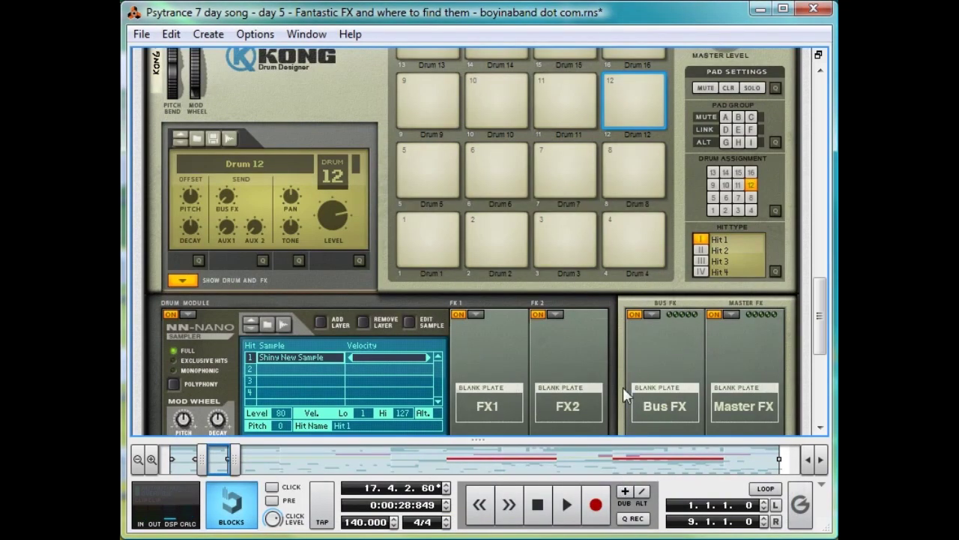
- Play Drum 12 and load a Rattler effect into its first FX slot
click(649, 83)
scroll(523, 342, down, 3)
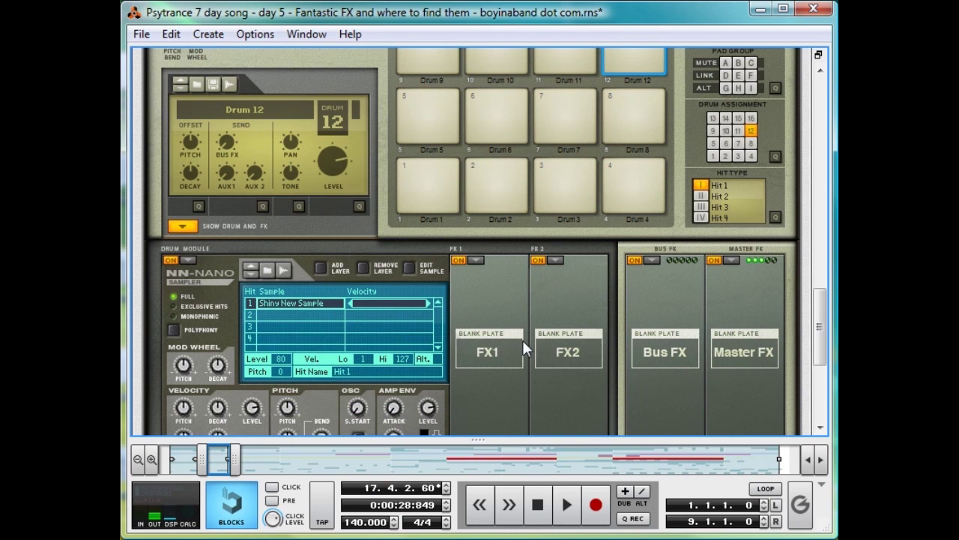
click(477, 261)
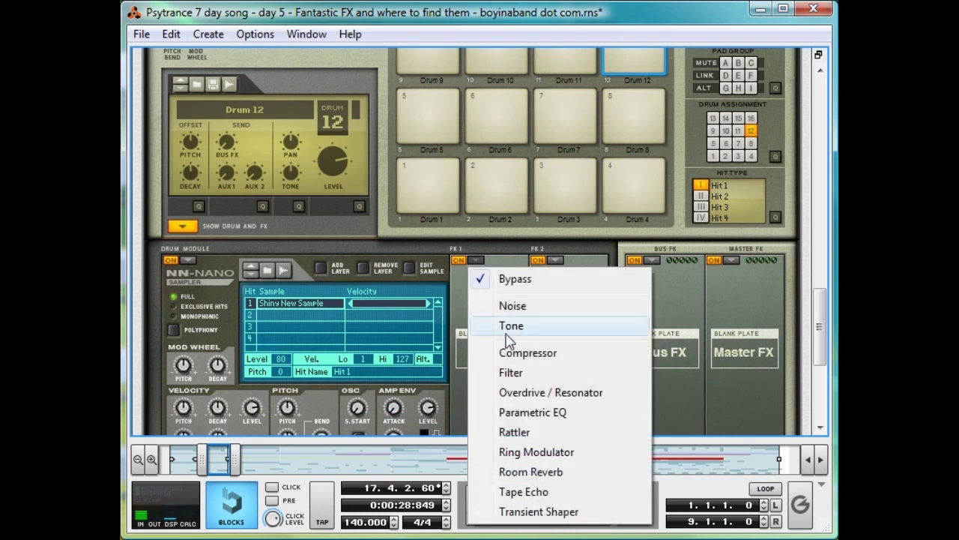
click(542, 432)
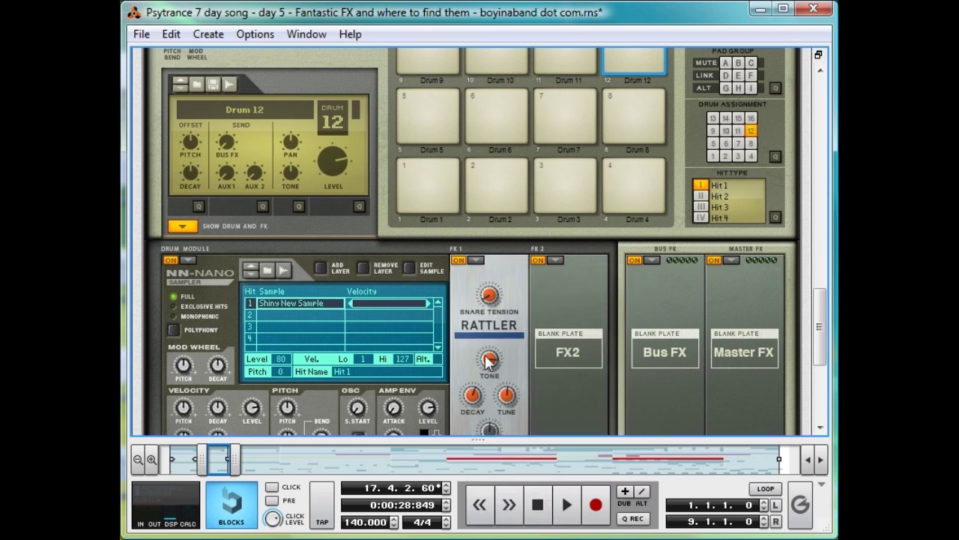
- Load Overdrive / Resonator into the second FX slot and set its model to D
scroll(522, 397, down, 6)
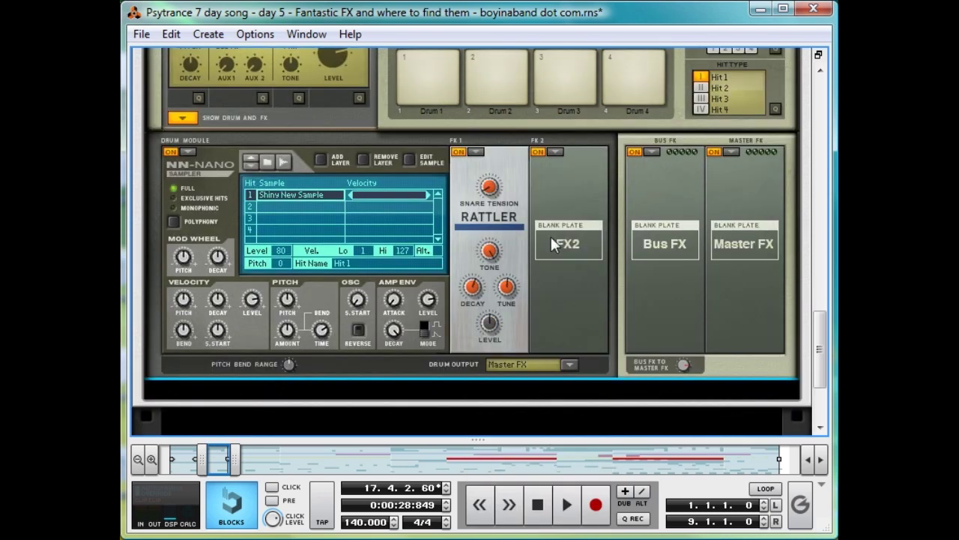
click(556, 150)
click(629, 284)
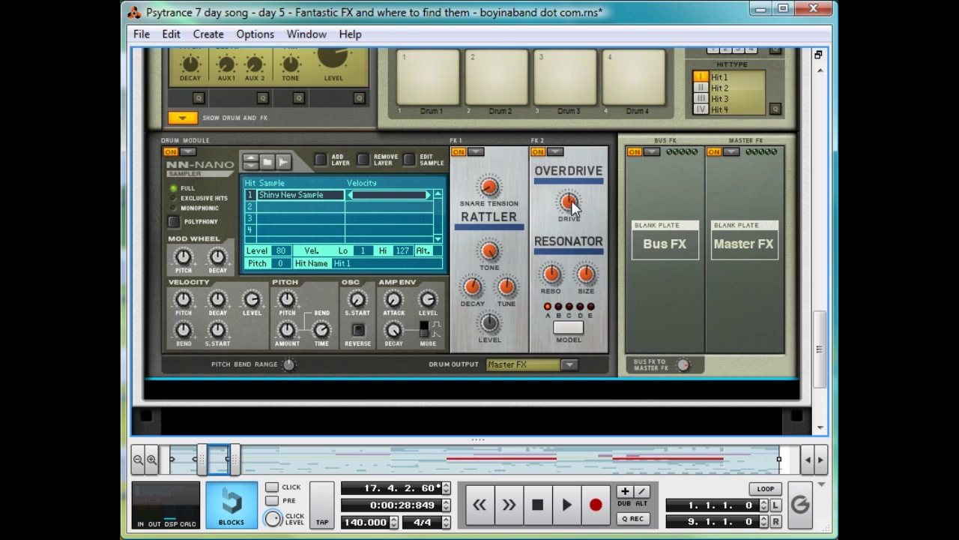
click(580, 307)
scroll(562, 201, up, 5)
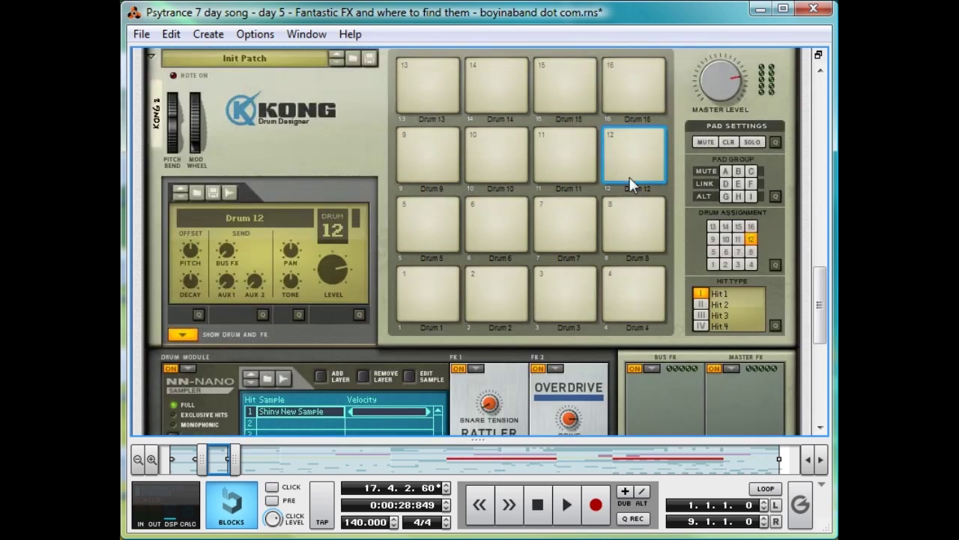
click(646, 157)
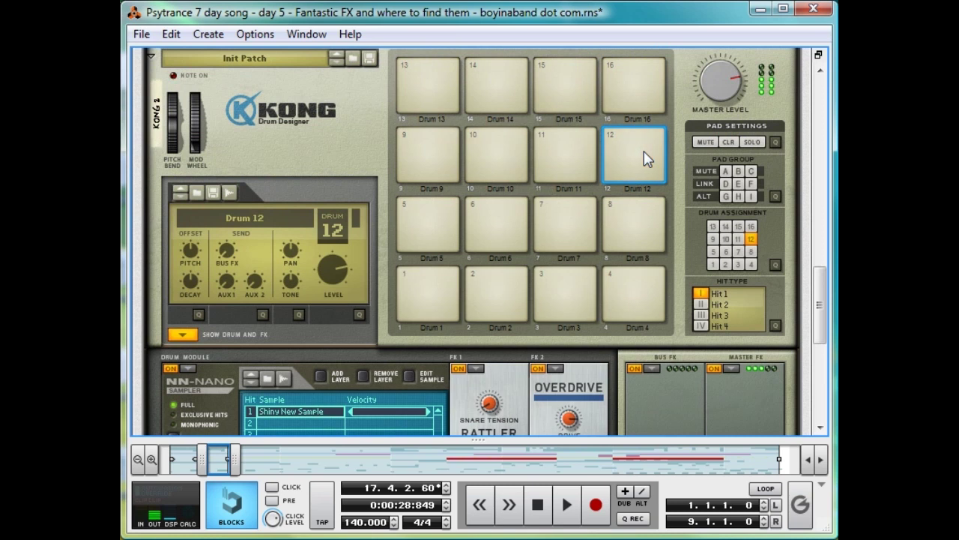